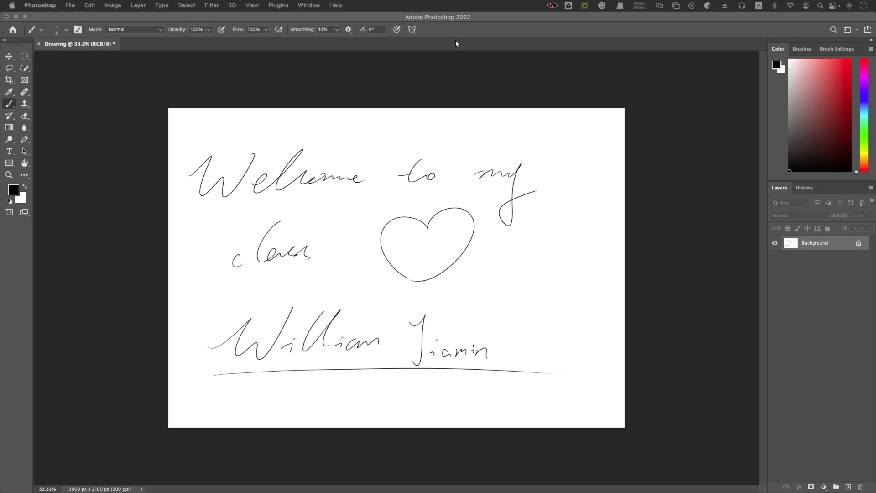
# Bring the Photoshop window with the Drawing document into focus.
pyautogui.click(454, 29)
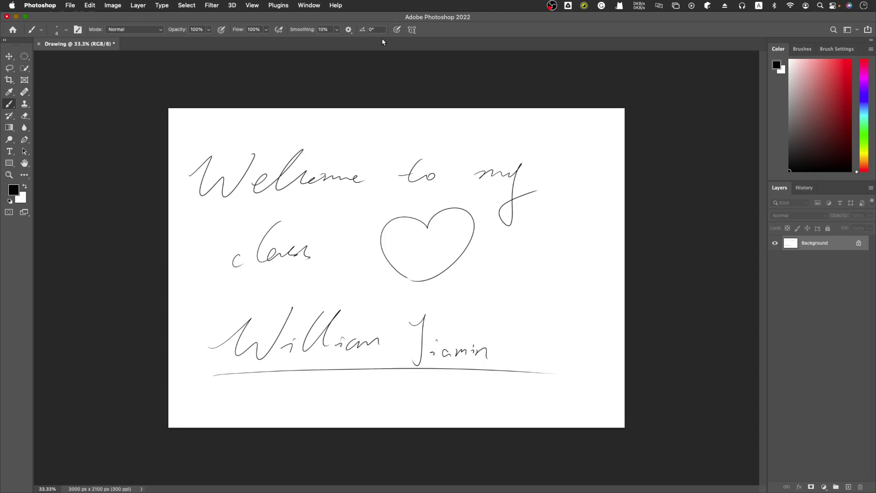
pyautogui.click(315, 6)
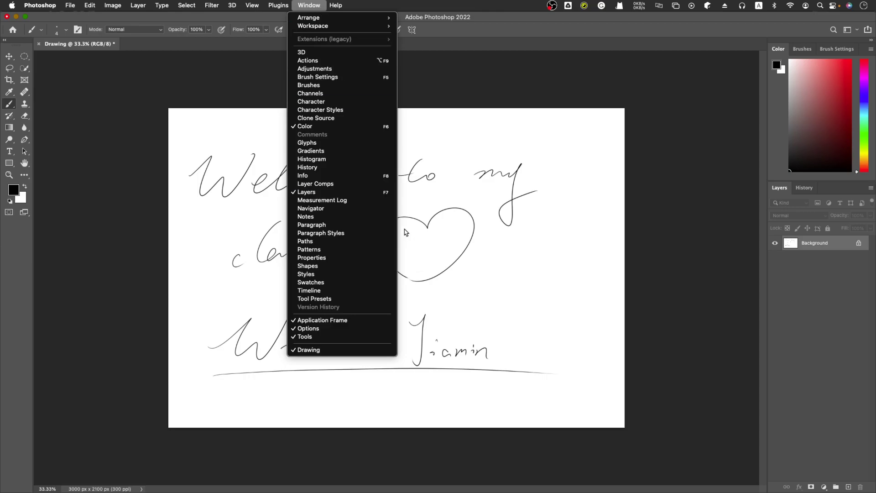
pyautogui.click(327, 243)
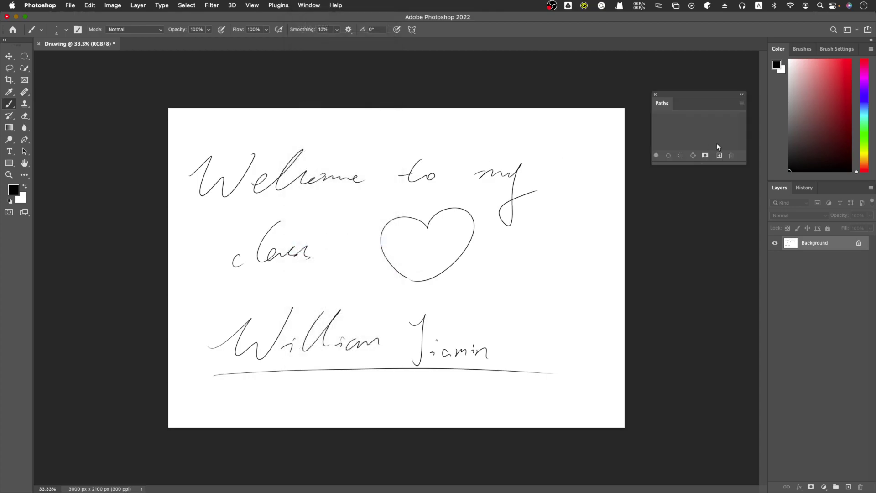
pyautogui.moveTo(668, 105); pyautogui.dragTo(459, 164)
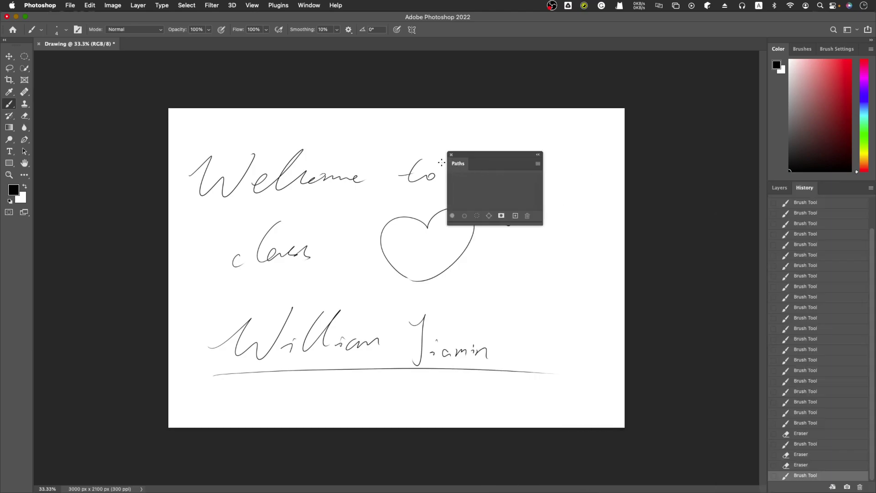
pyautogui.click(451, 154)
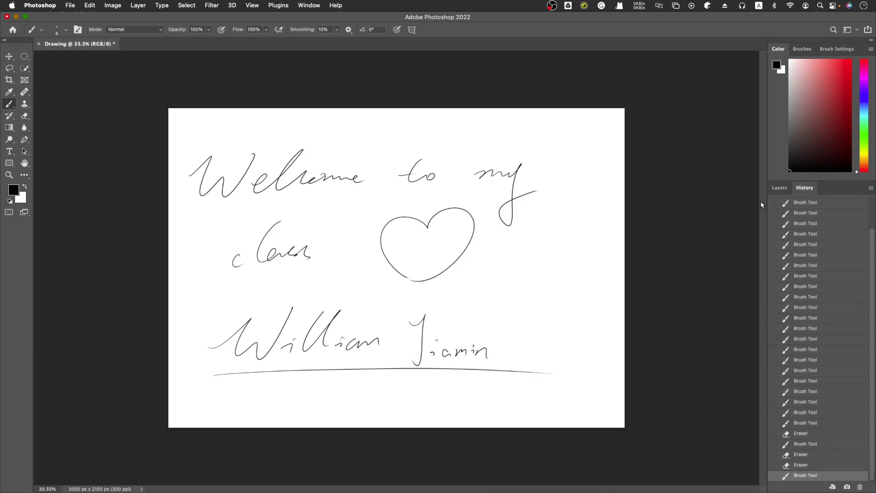
pyautogui.click(779, 188)
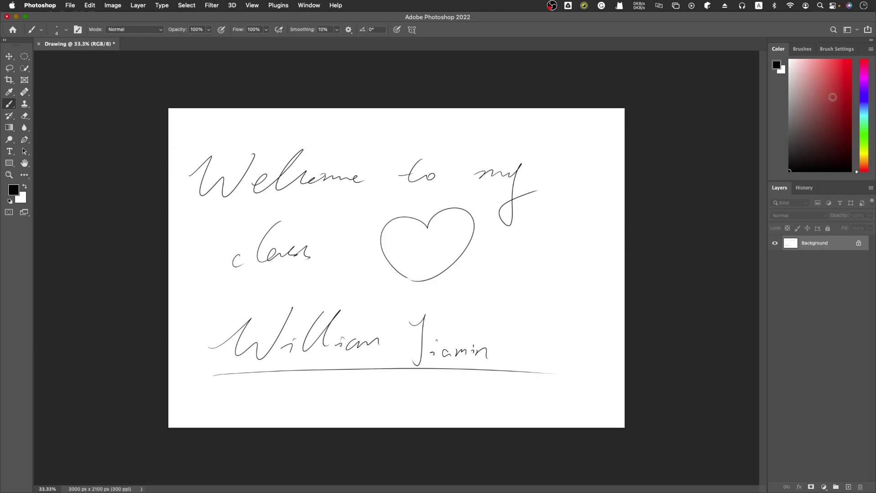
# Make pure red the paint colour and enlarge the brush from 4 to 51 px.
pyautogui.click(851, 60)
pyautogui.click(65, 30)
pyautogui.moveTo(56, 58); pyautogui.dragTo(68, 58)
# Paint a trial red scribble inside the heart, zoom in and out, then undo it.
pyautogui.moveTo(399, 226)
pyautogui.mouseDown()
pyautogui.moveTo(463, 236)
pyautogui.moveTo(449, 257)
pyautogui.moveTo(405, 262)
pyautogui.moveTo(409, 238)
pyautogui.moveTo(467, 235)
pyautogui.mouseUp()
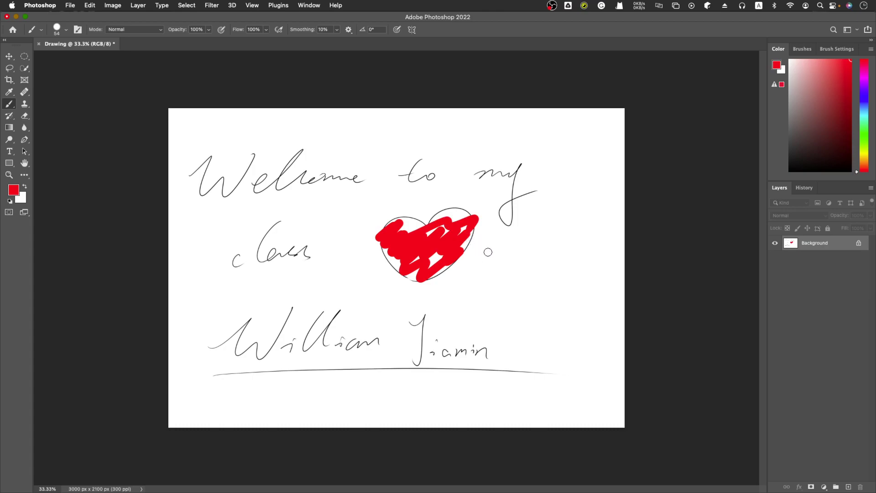
pyautogui.press('super+equal')
pyautogui.press('super+equal')
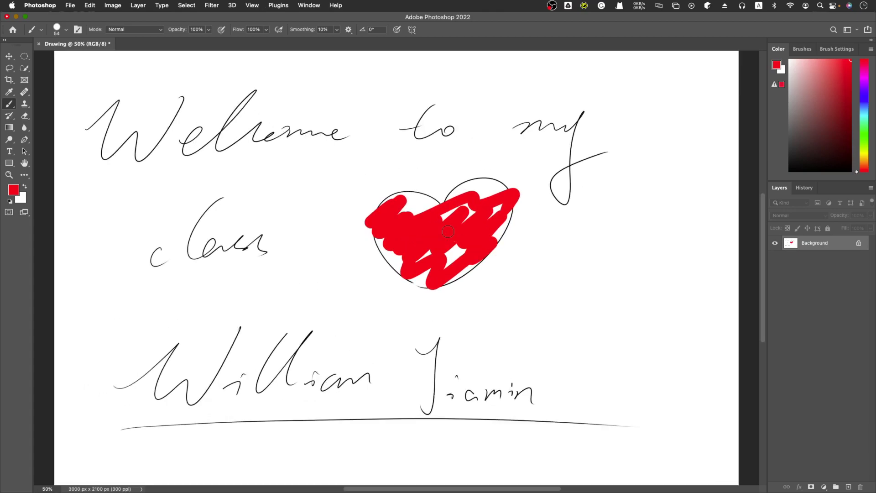
pyautogui.press('super+minus')
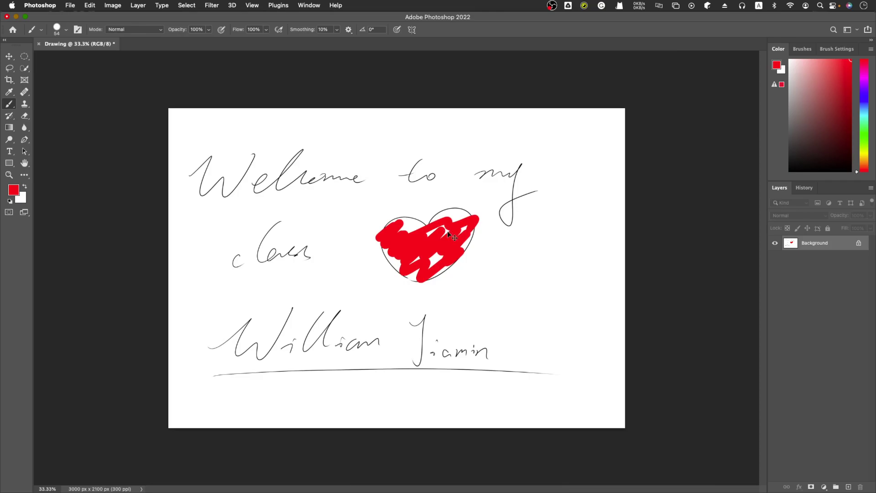
pyautogui.press('super+equal')
pyautogui.press('super+equal')
pyautogui.press('super+equal')
pyautogui.press('super+equal')
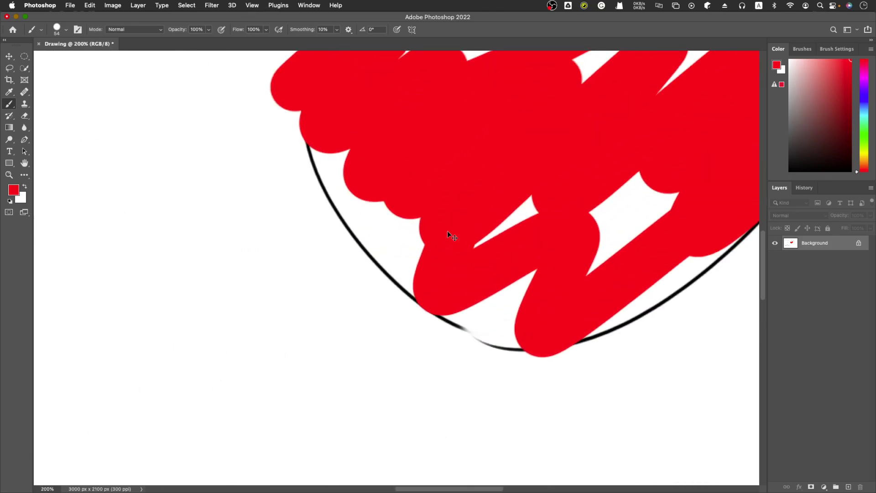
pyautogui.press('super+minus')
pyautogui.press('super+minus')
pyautogui.press('super+minus')
pyautogui.press('super+minus')
pyautogui.press('super+minus')
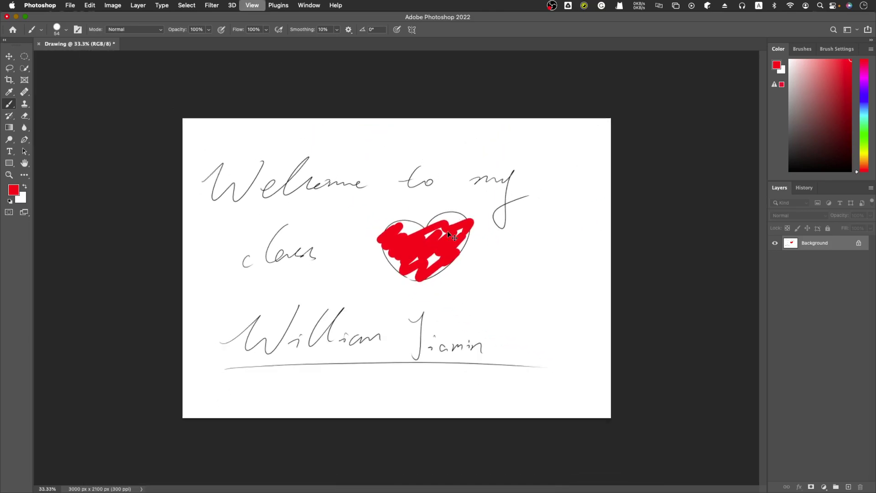
pyautogui.press('super+equal')
pyautogui.press('super+z')
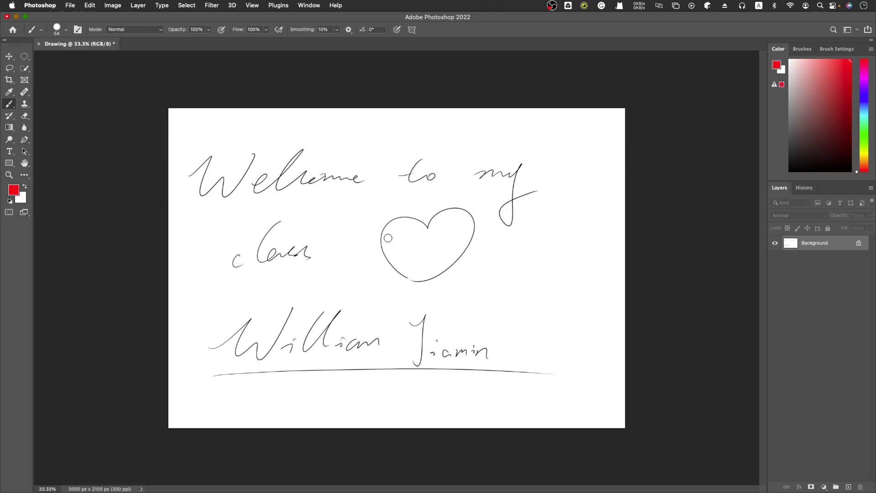
# Paint red inside the heart and over both upper lobes, then undo the red strokes.
pyautogui.moveTo(388, 237)
pyautogui.mouseDown()
pyautogui.moveTo(445, 242)
pyautogui.moveTo(432, 234)
pyautogui.moveTo(431, 269)
pyautogui.moveTo(452, 250)
pyautogui.moveTo(421, 266)
pyautogui.moveTo(417, 245)
pyautogui.moveTo(382, 247)
pyautogui.moveTo(441, 240)
pyautogui.moveTo(448, 266)
pyautogui.mouseUp()
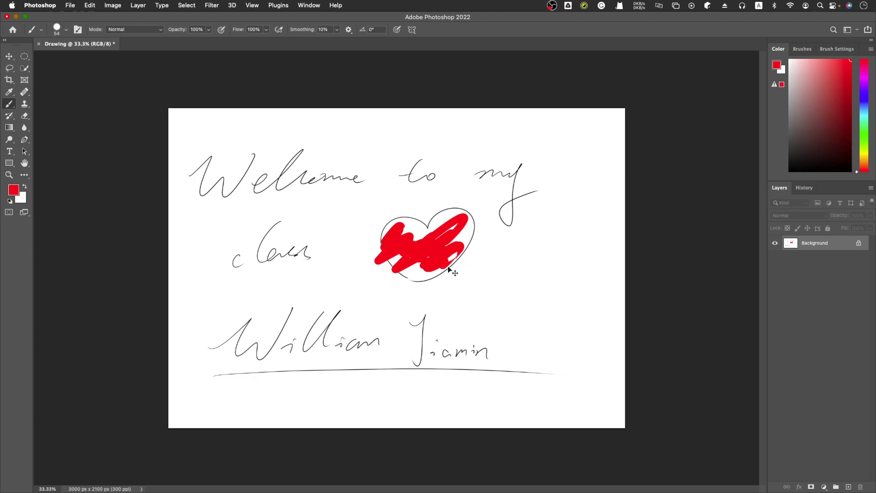
pyautogui.press('super+minus')
pyautogui.press('super+minus')
pyautogui.press('super+minus')
pyautogui.press('super+minus')
pyautogui.press('super+minus')
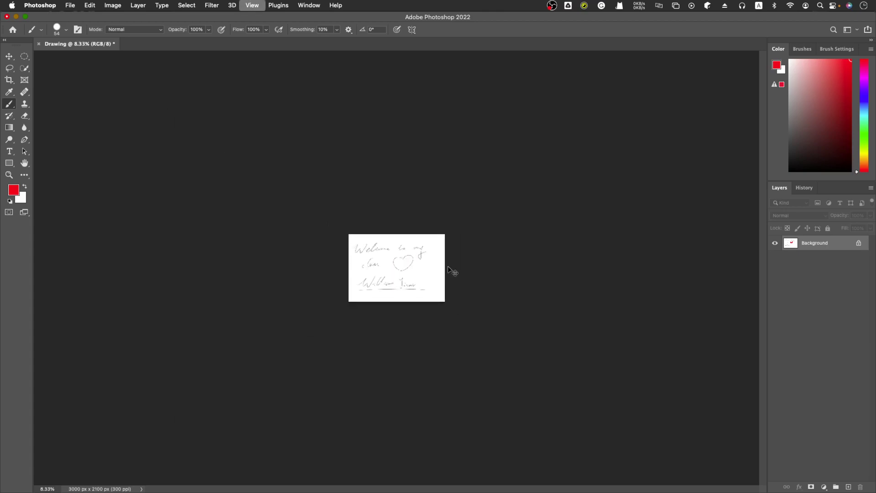
pyautogui.press('super+plus')
pyautogui.press('super+plus')
pyautogui.press('super+plus')
pyautogui.press('super+plus')
pyautogui.press('super+plus')
pyautogui.press('super+plus')
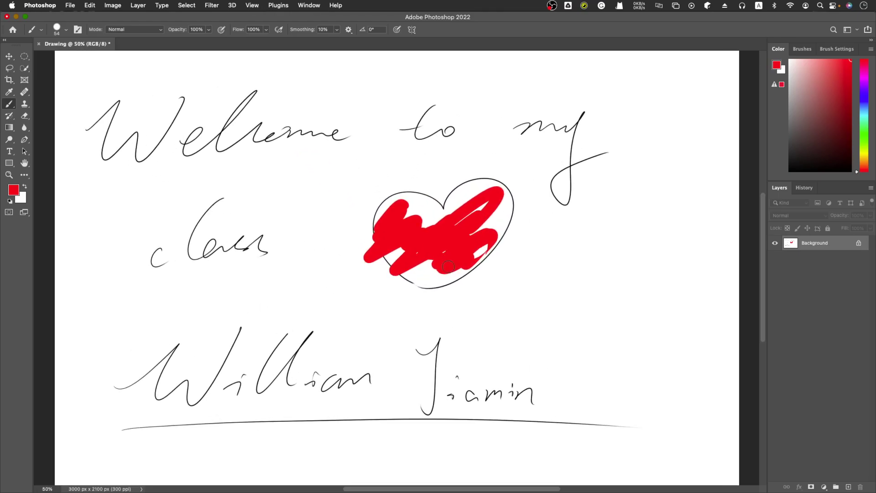
pyautogui.moveTo(448, 267)
pyautogui.mouseDown()
pyautogui.moveTo(402, 202)
pyautogui.moveTo(431, 219)
pyautogui.moveTo(473, 201)
pyautogui.moveTo(492, 206)
pyautogui.moveTo(472, 192)
pyautogui.moveTo(461, 196)
pyautogui.moveTo(480, 198)
pyautogui.moveTo(478, 259)
pyautogui.moveTo(417, 257)
pyautogui.mouseUp()
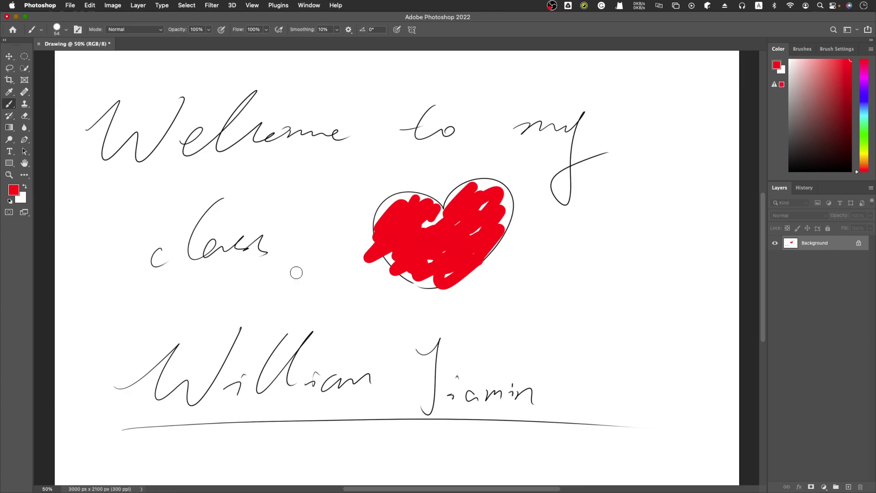
pyautogui.press('super+minus')
pyautogui.press('super+minus')
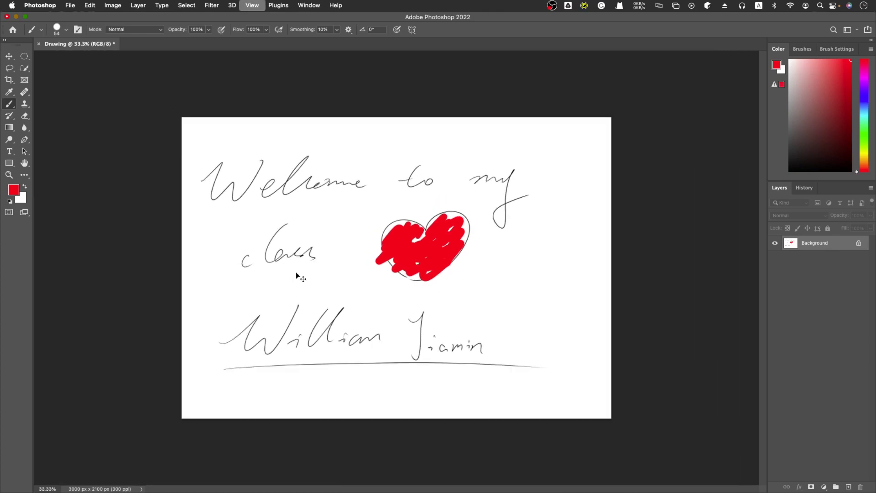
pyautogui.press('super+z')
pyautogui.press('super+z')
pyautogui.press('super+z')
pyautogui.press('super+z')
pyautogui.press('super+z')
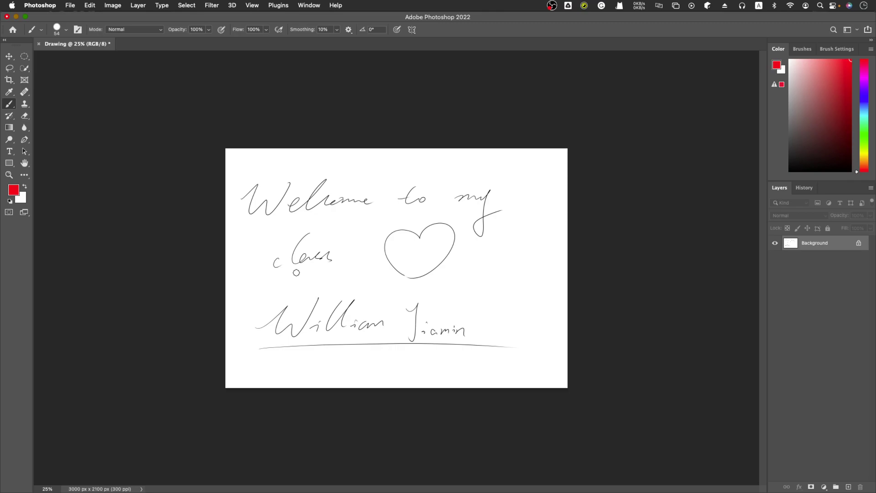
# Hide all tools and panels for a clean view, zooming between 50% and 33.3%.
pyautogui.press('Tab')
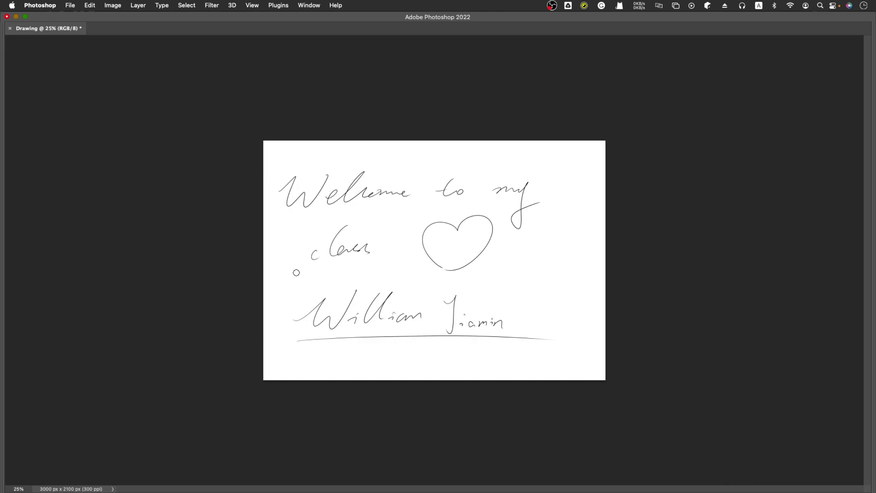
pyautogui.press('super+equal')
pyautogui.press('super+equal')
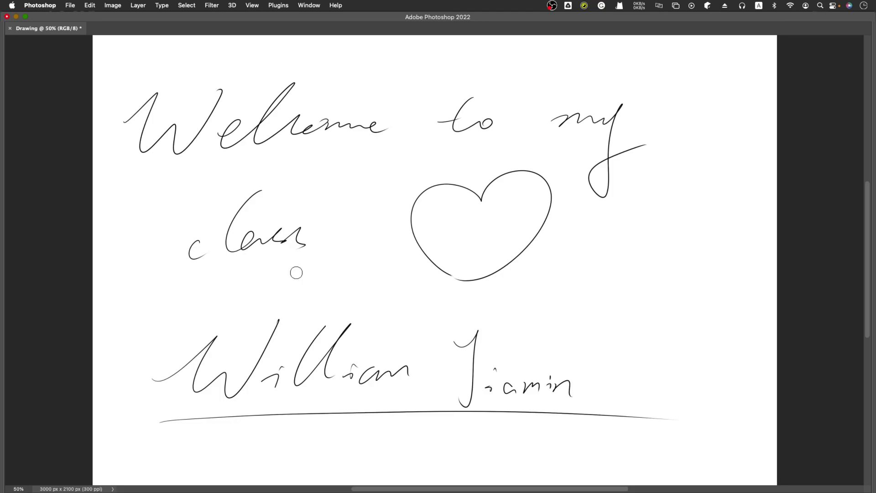
pyautogui.press('super+minus')
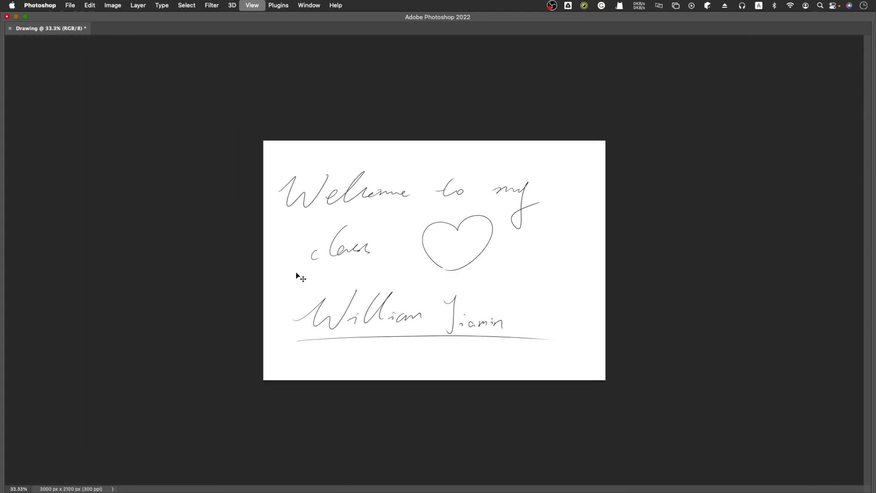
# Zoom in and out to settle at 33.3%, then show the tools and panels again.
pyautogui.press('super+equal')
pyautogui.press('super+equal')
pyautogui.press('super+equal')
pyautogui.press('super+minus')
pyautogui.press('super+minus')
pyautogui.press('super+minus')
pyautogui.press('super+minus')
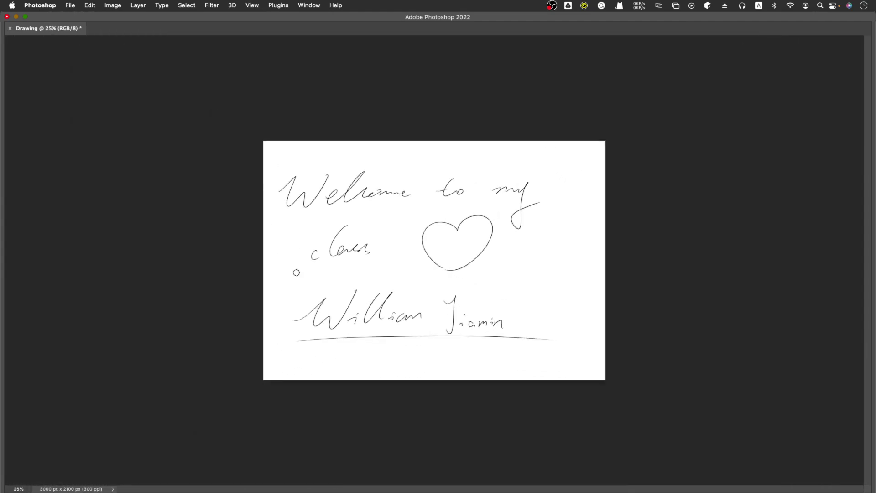
pyautogui.press('super+equal')
pyautogui.press('super+equal')
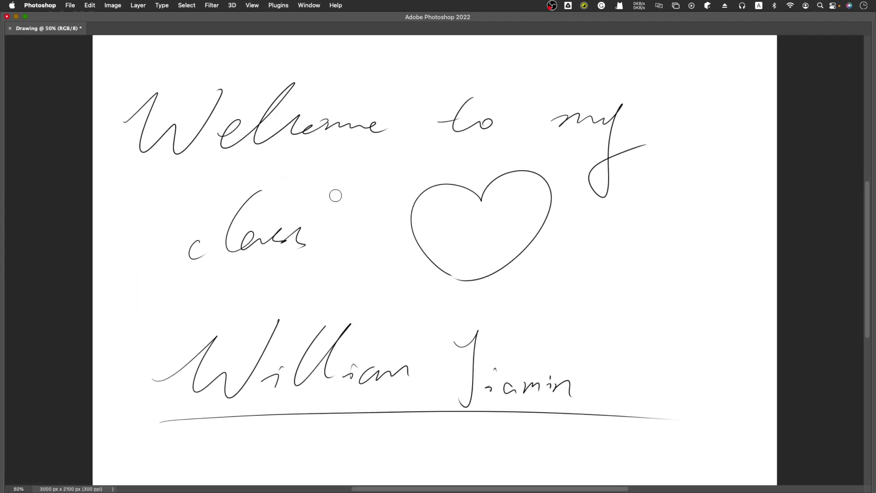
pyautogui.press('super+minus')
pyautogui.press('super+minus')
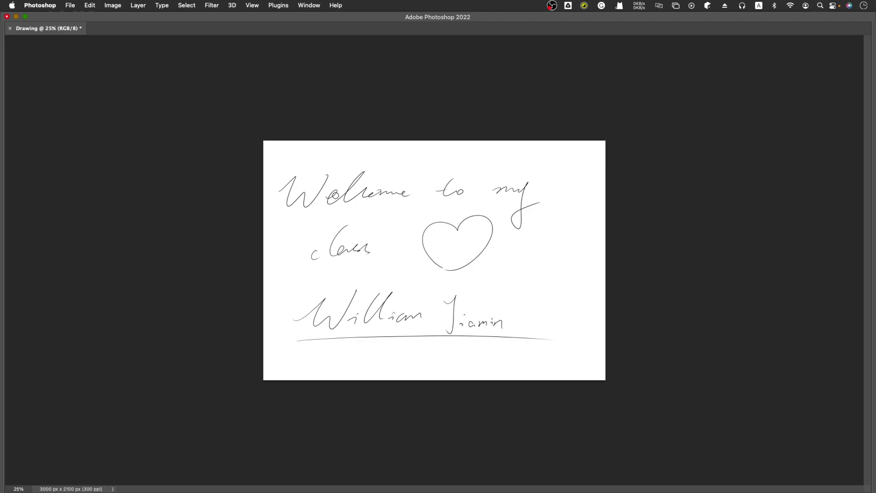
pyautogui.press('Tab')
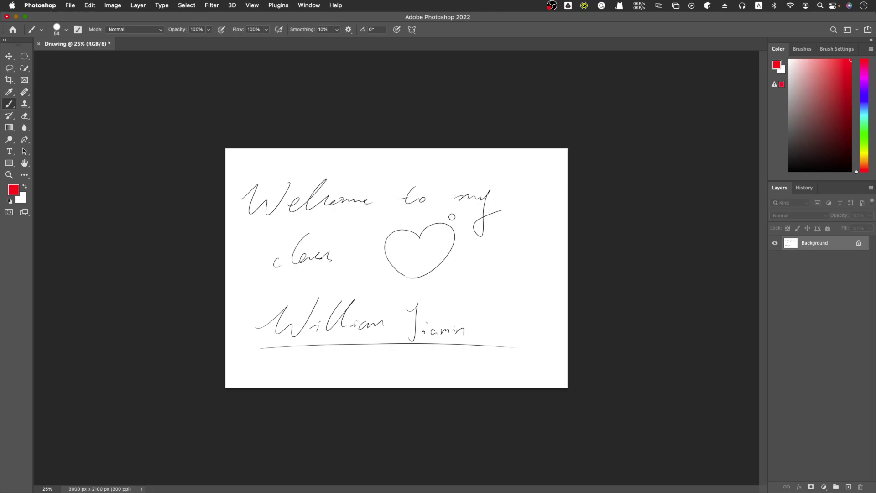
pyautogui.press('f')
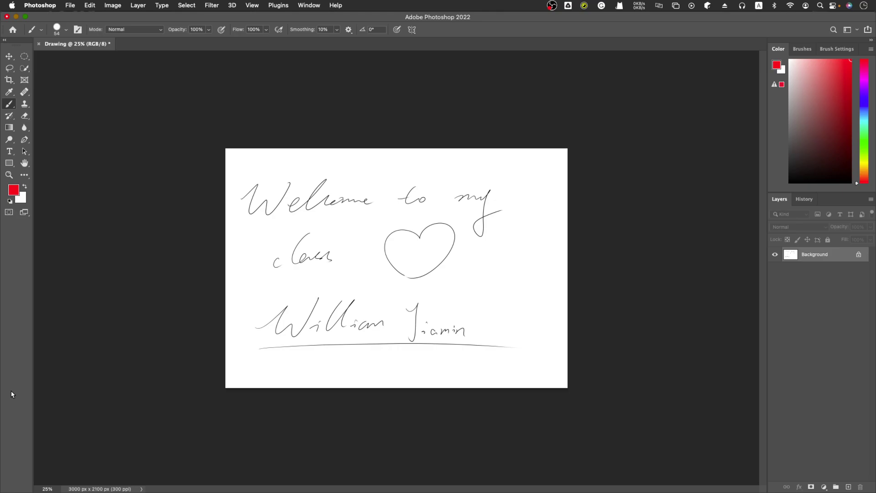
pyautogui.press('f')
pyautogui.press('f')
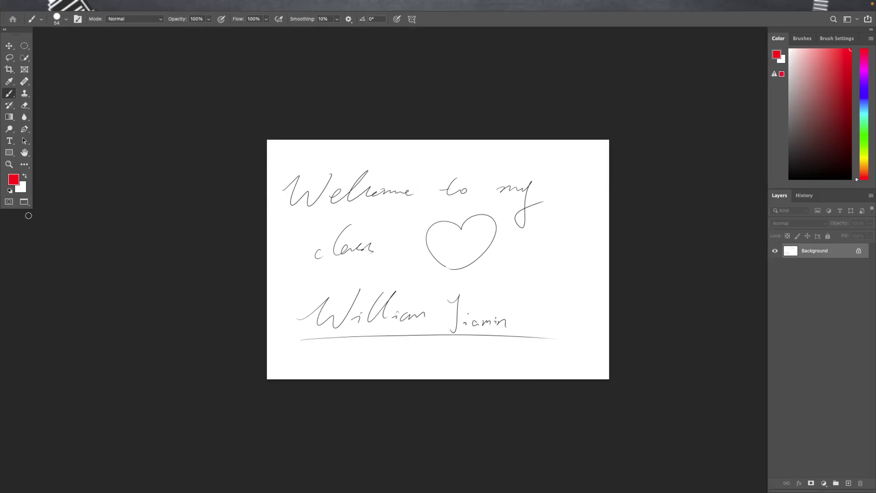
pyautogui.press('f')
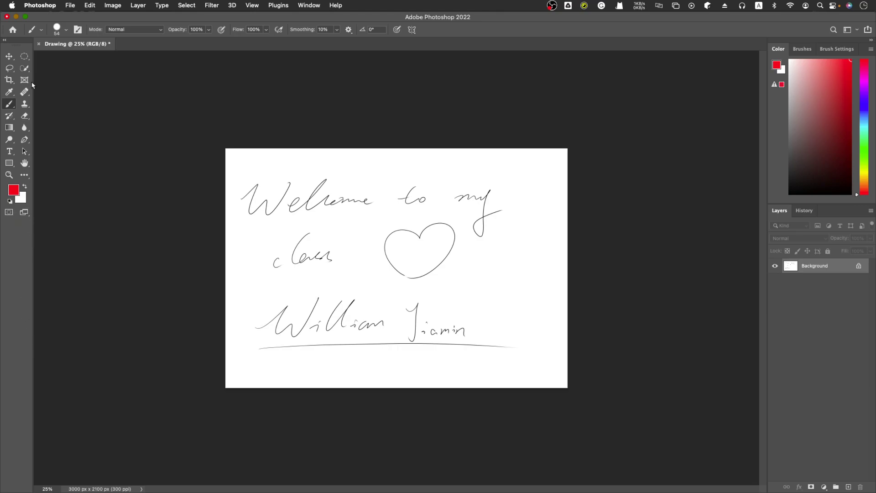
pyautogui.moveTo(22, 42); pyautogui.dragTo(38, 55)
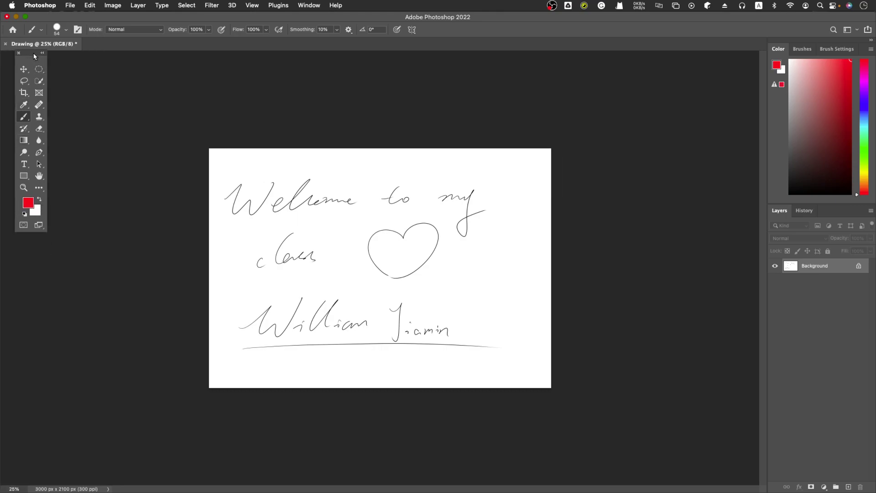
pyautogui.moveTo(35, 53); pyautogui.dragTo(11, 92)
pyautogui.press('f')
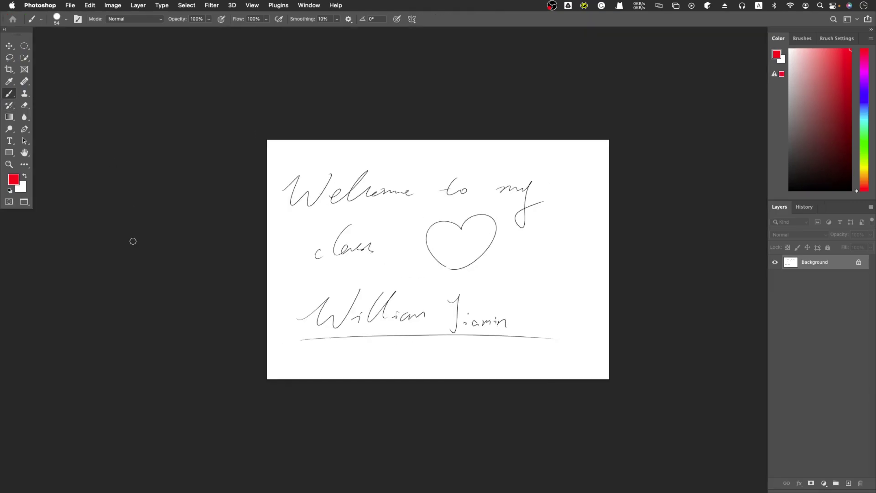
pyautogui.press('f')
pyautogui.press('f')
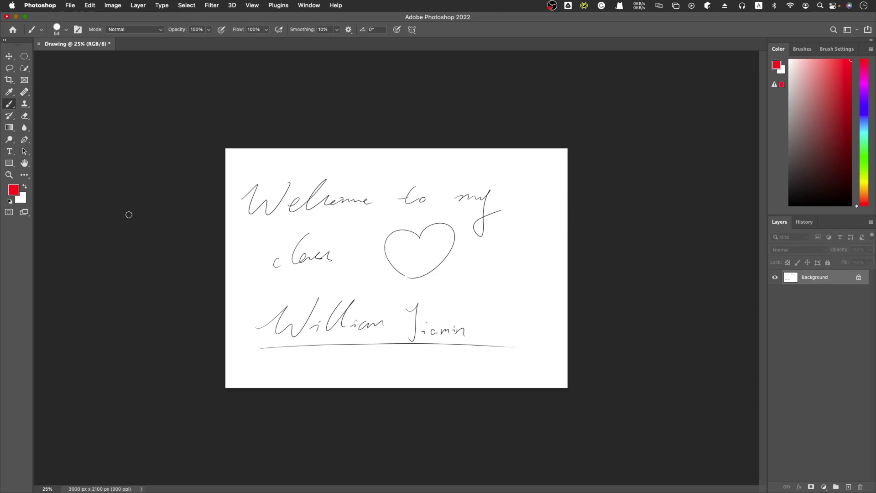
# Zoom to 33.3% and browse the Brushes and Brush Settings tabs, ending on Color.
pyautogui.press('super+plus')
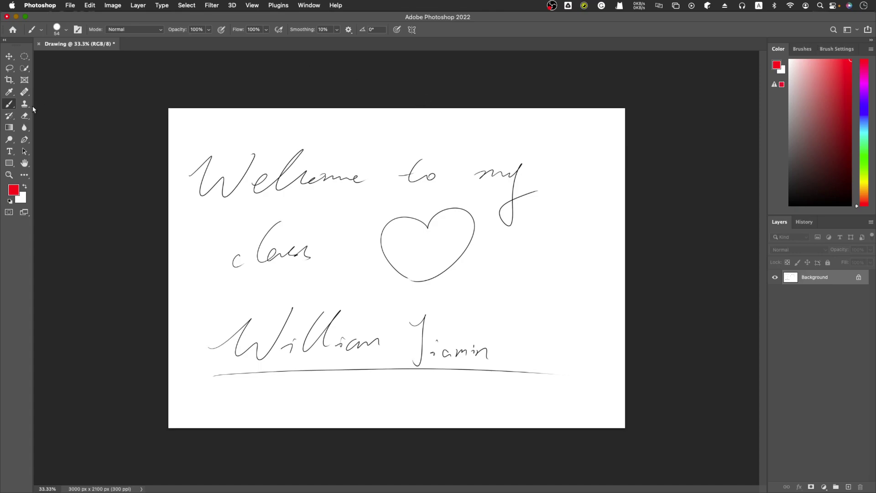
pyautogui.click(804, 53)
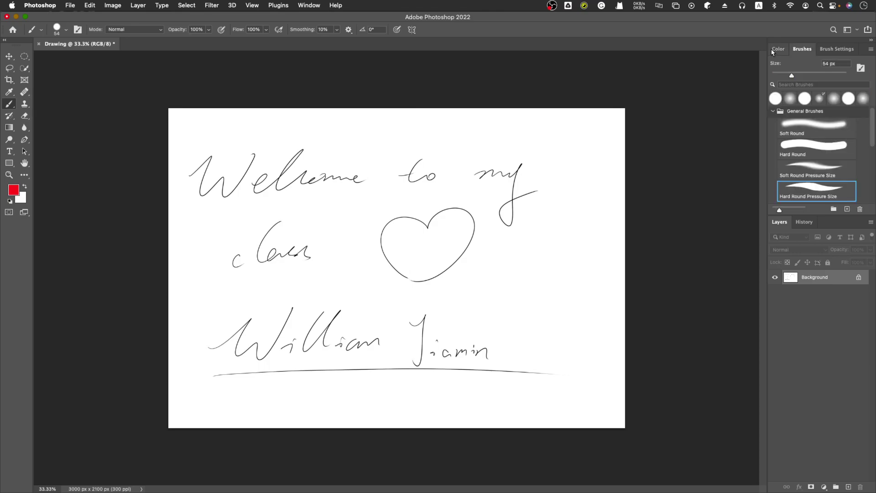
pyautogui.click(778, 53)
pyautogui.click(802, 49)
pyautogui.click(837, 49)
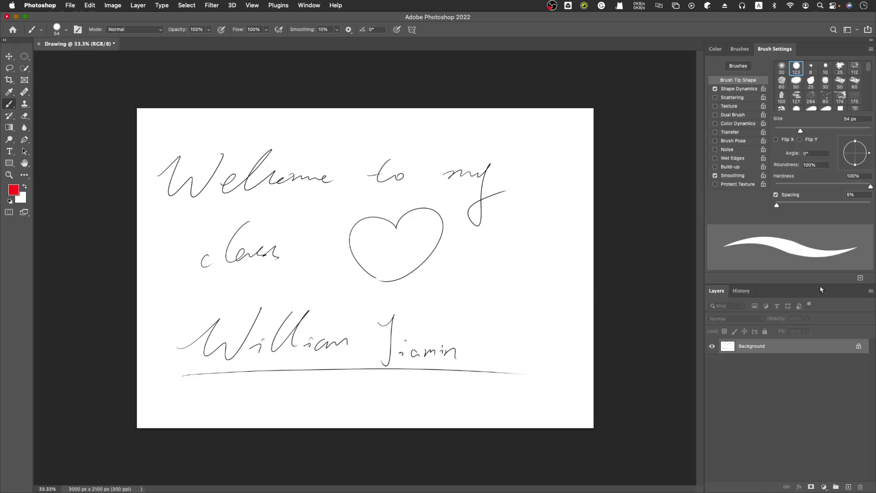
pyautogui.click(740, 48)
pyautogui.click(715, 49)
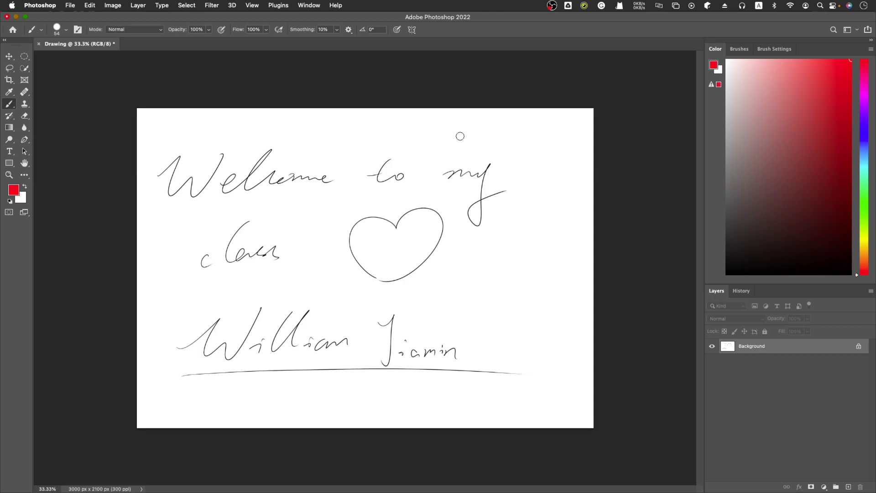
# Hide the Color panel from the Window menu, then restore it.
pyautogui.click(312, 6)
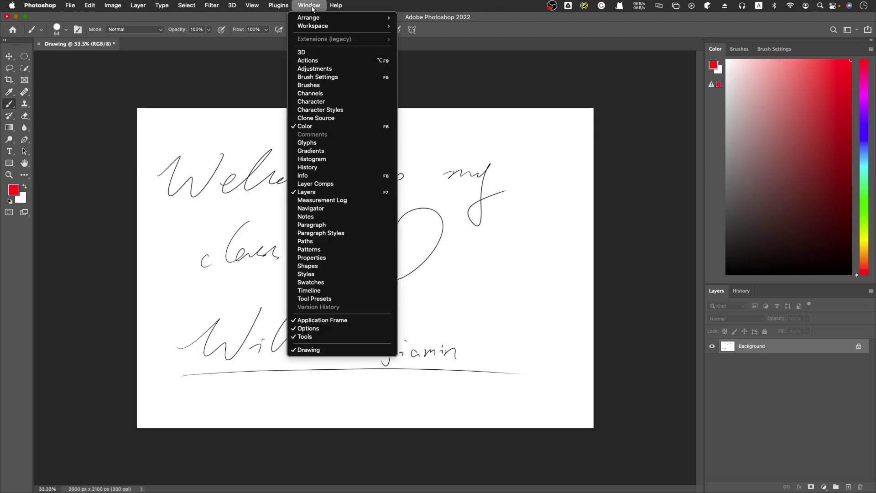
pyautogui.click(298, 129)
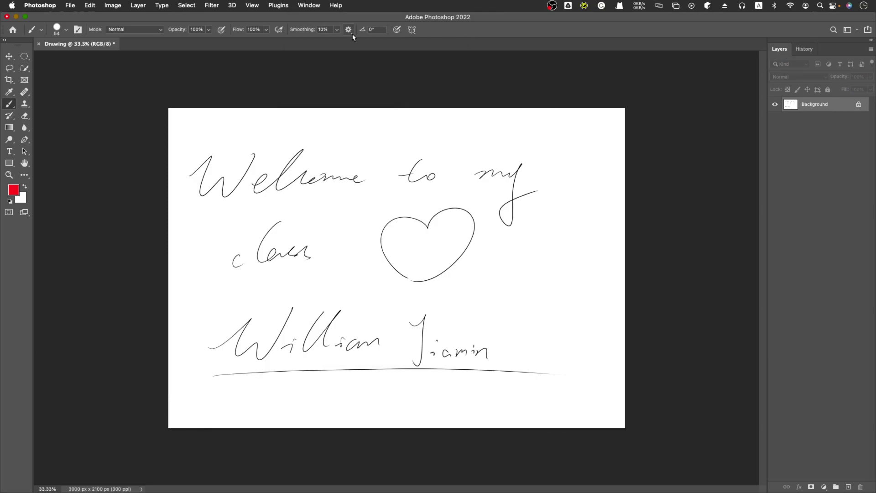
pyautogui.click(304, 7)
pyautogui.click(607, 176)
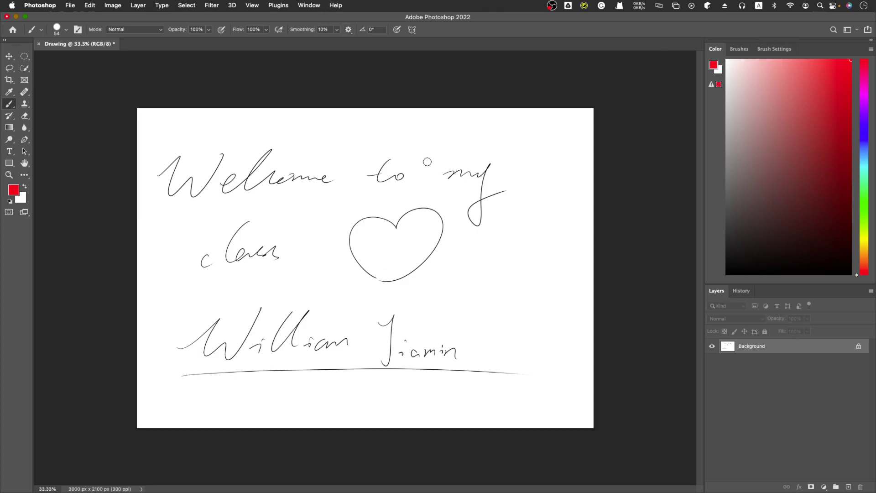
# Uncheck Layers and Color in the Window menu to close both panels.
pyautogui.click(307, 5)
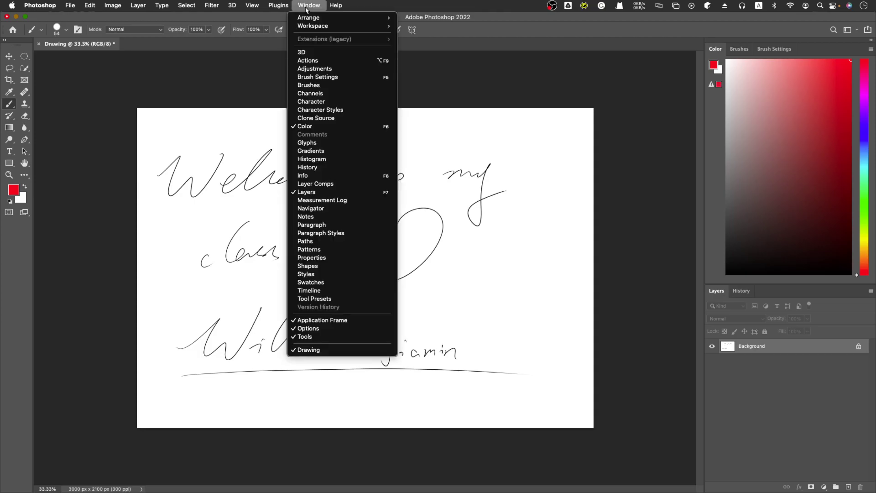
pyautogui.click(312, 192)
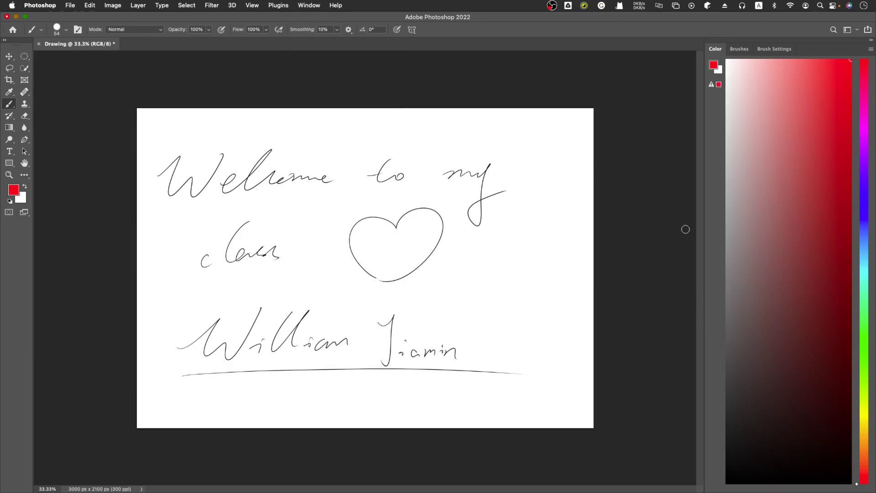
pyautogui.click(309, 7)
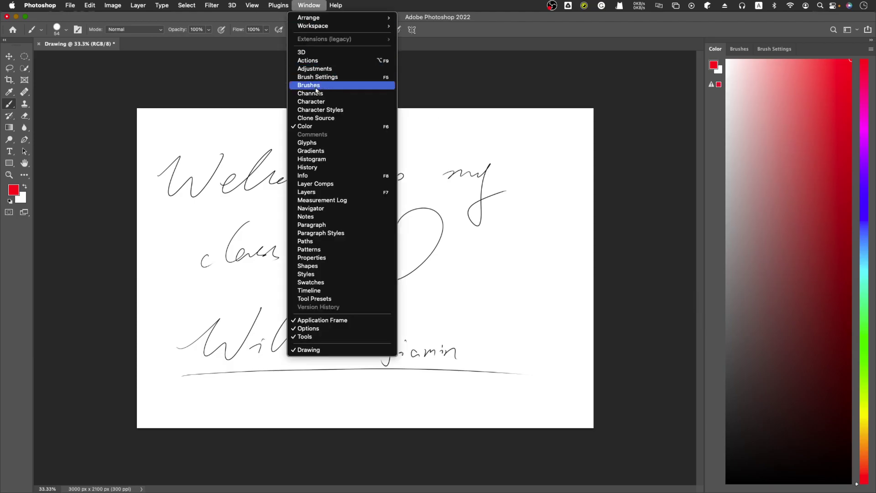
pyautogui.click(331, 127)
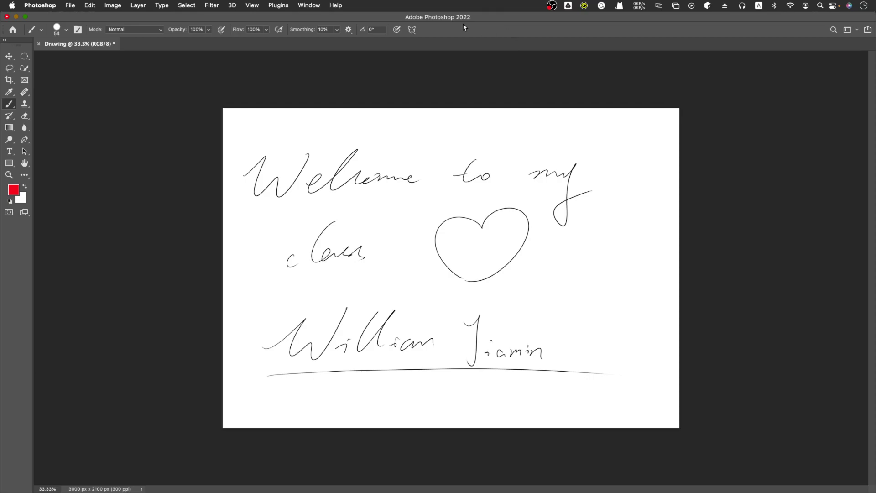
# Show the Color panel again and flip through Brushes and Brush Settings back to Color.
pyautogui.click(307, 5)
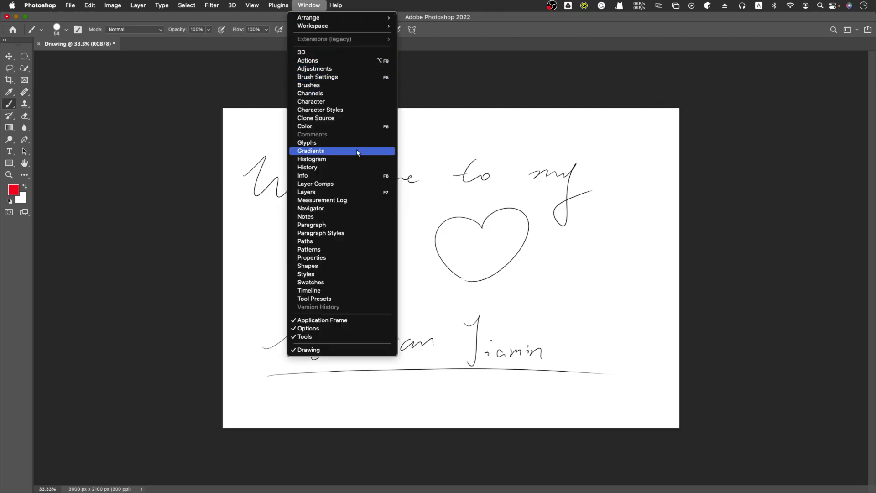
pyautogui.click(355, 126)
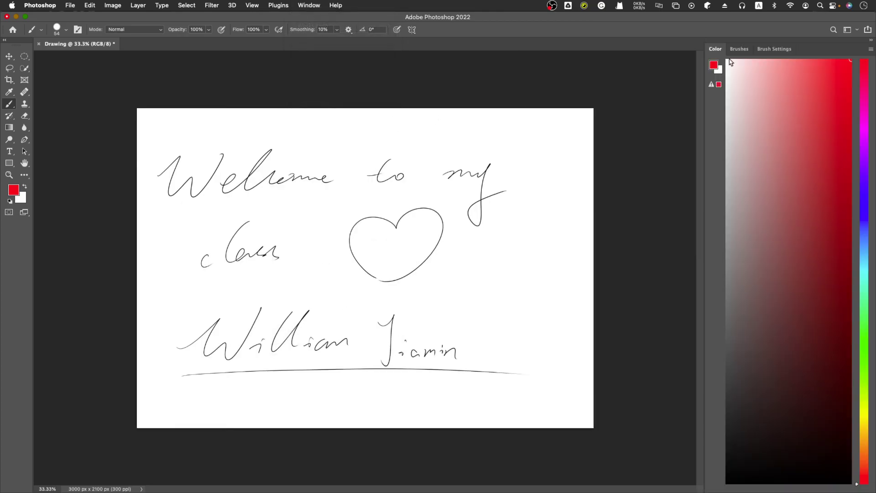
pyautogui.click(737, 50)
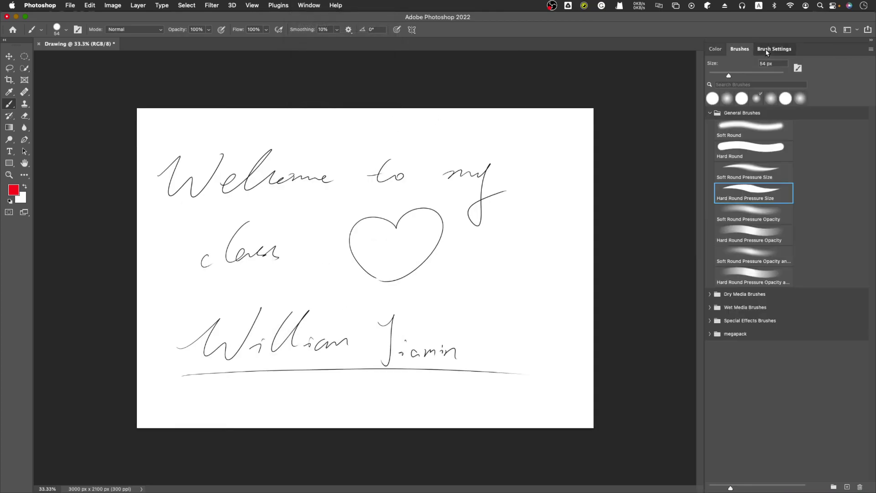
pyautogui.click(774, 48)
pyautogui.click(739, 49)
pyautogui.click(713, 49)
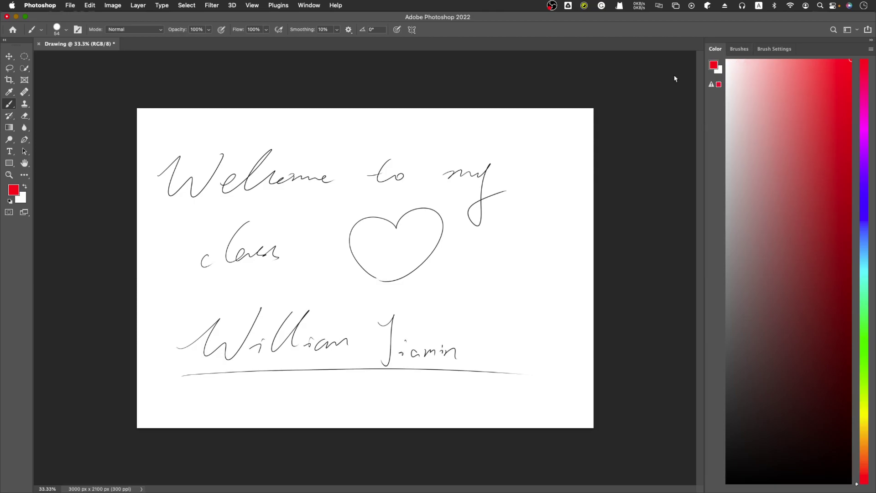
# Open the History panel, grouped with Layers, and switch to the Layers tab.
pyautogui.click(307, 5)
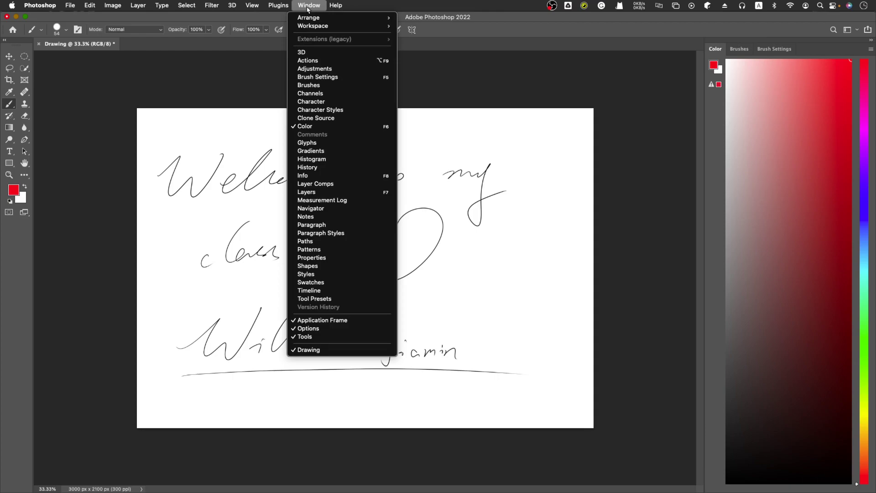
pyautogui.click(335, 171)
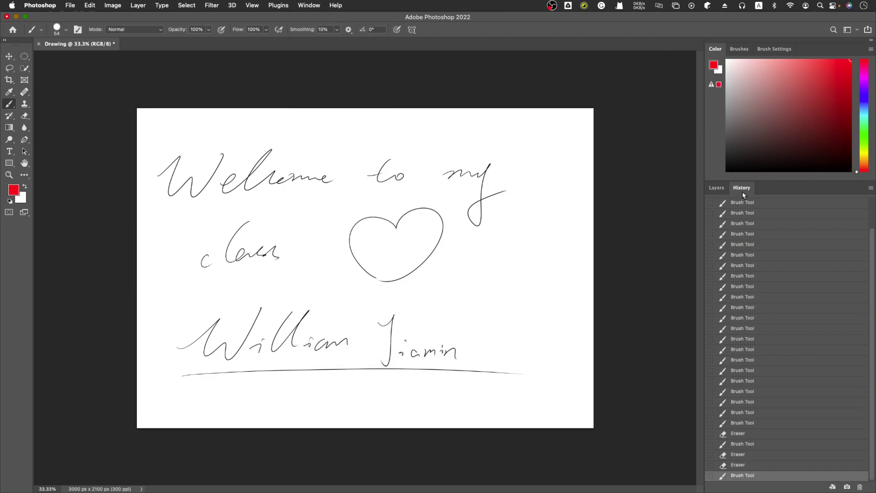
pyautogui.click(716, 188)
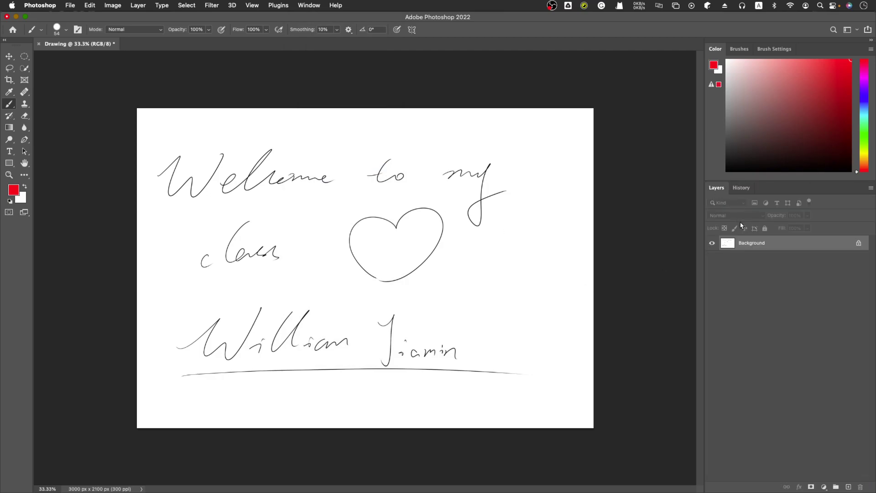